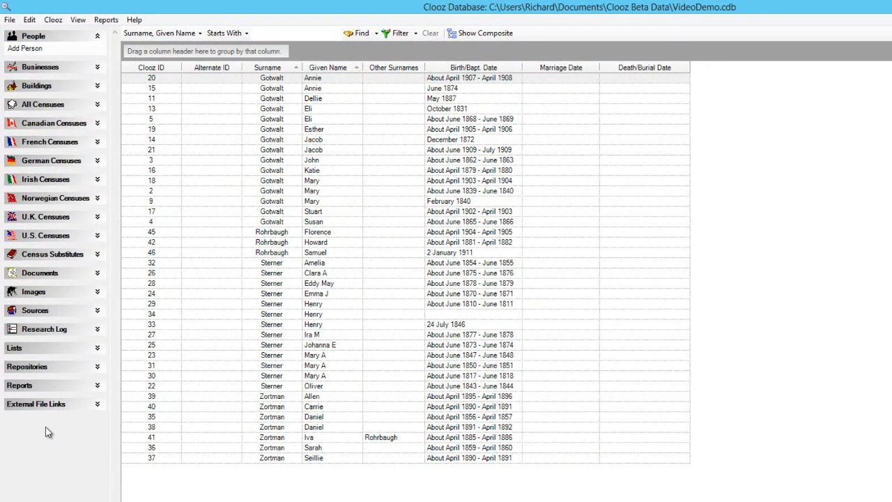
# - Look over the external file links and the actions available for the 1910 North Codorus census record (ID 8)
pyautogui.click(72, 406)
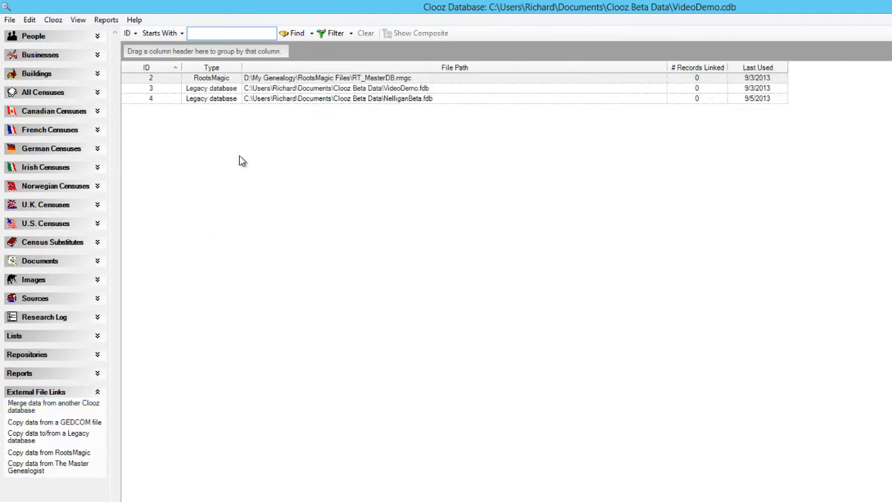
pyautogui.doubleClick(284, 80)
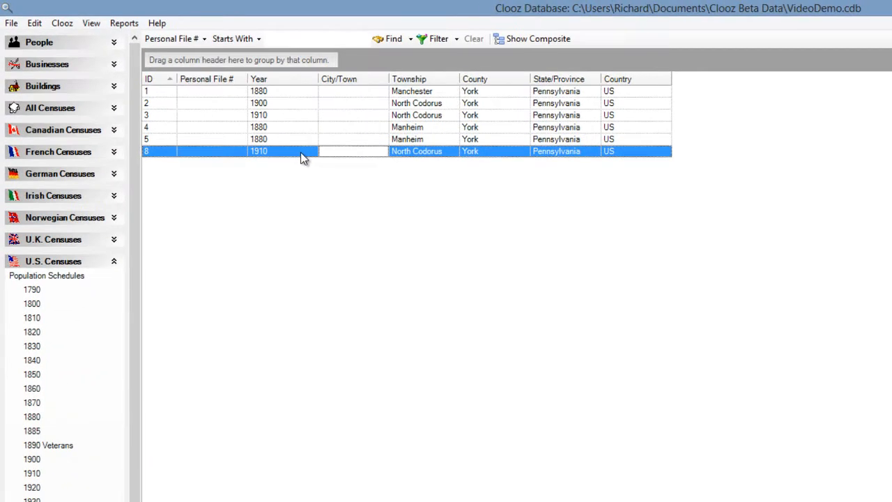
pyautogui.rightClick(302, 157)
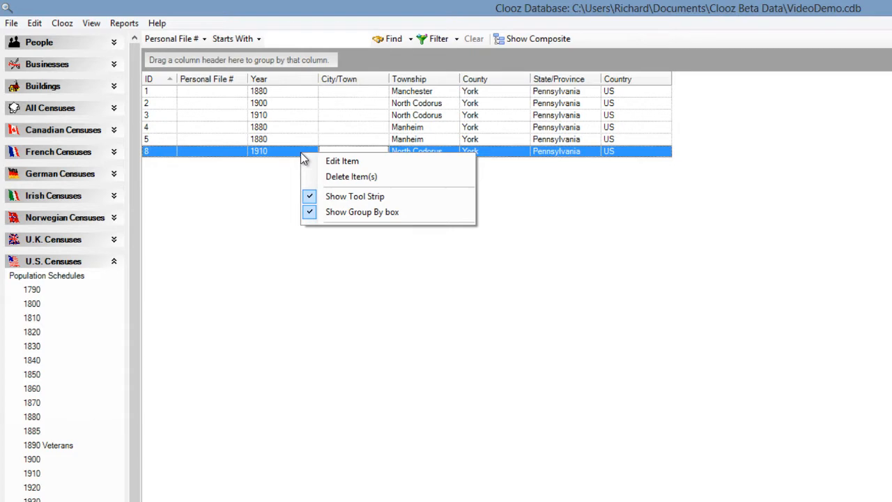
pyautogui.click(292, 151)
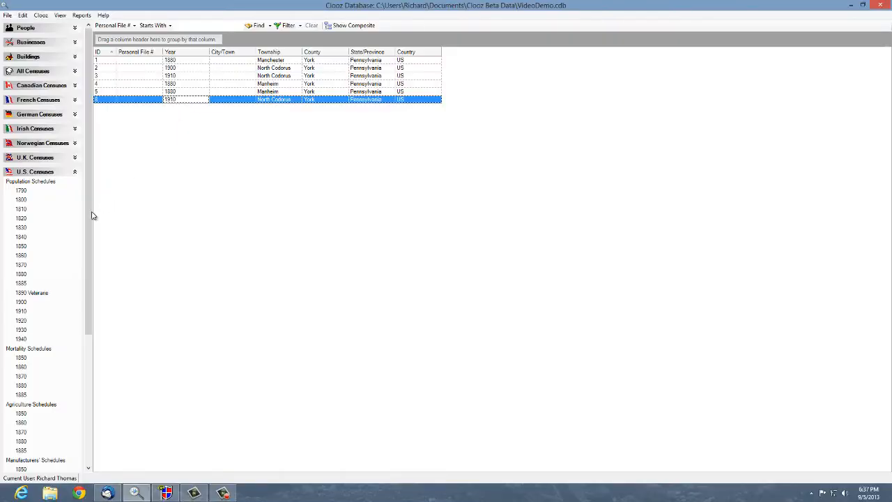
# - Set the existing VideoDemo.fdb Legacy database link (ID 3) as the primary external file
pyautogui.moveTo(88, 229); pyautogui.dragTo(88, 368)
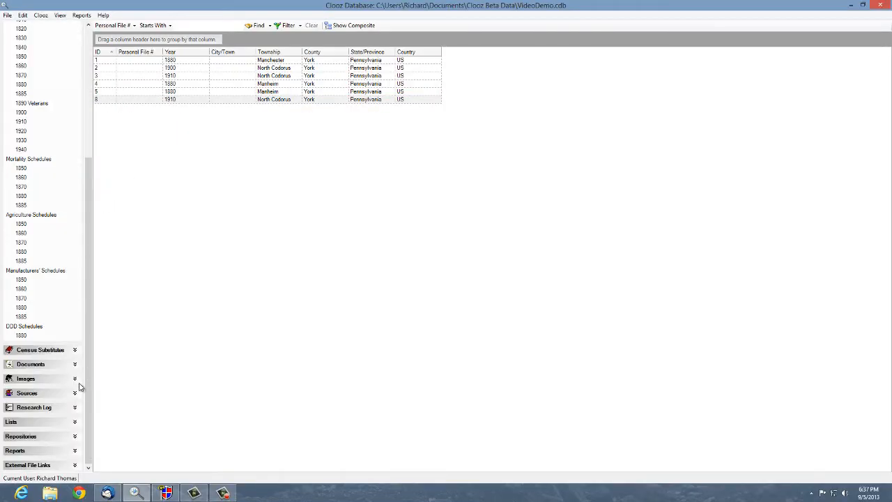
pyautogui.click(37, 466)
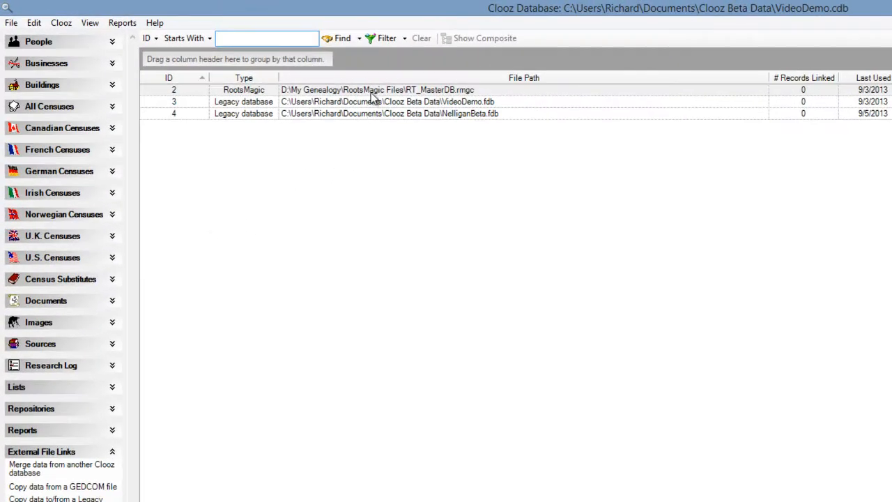
pyautogui.rightClick(371, 103)
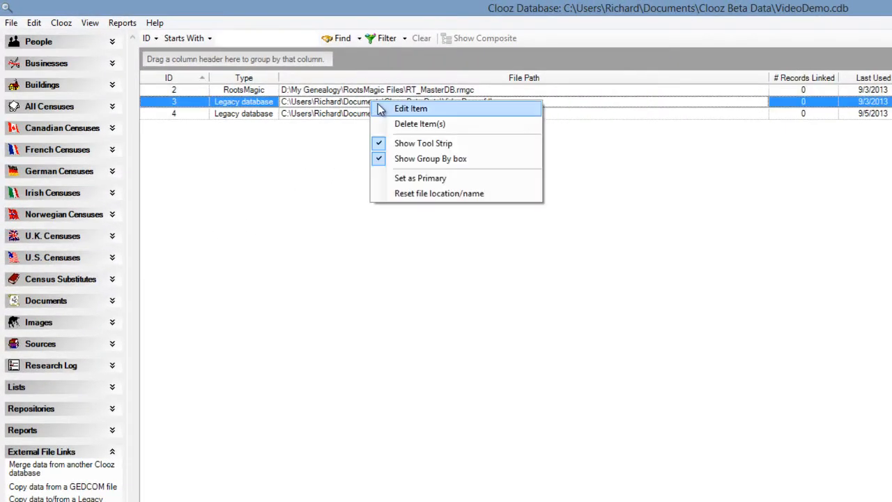
pyautogui.click(420, 178)
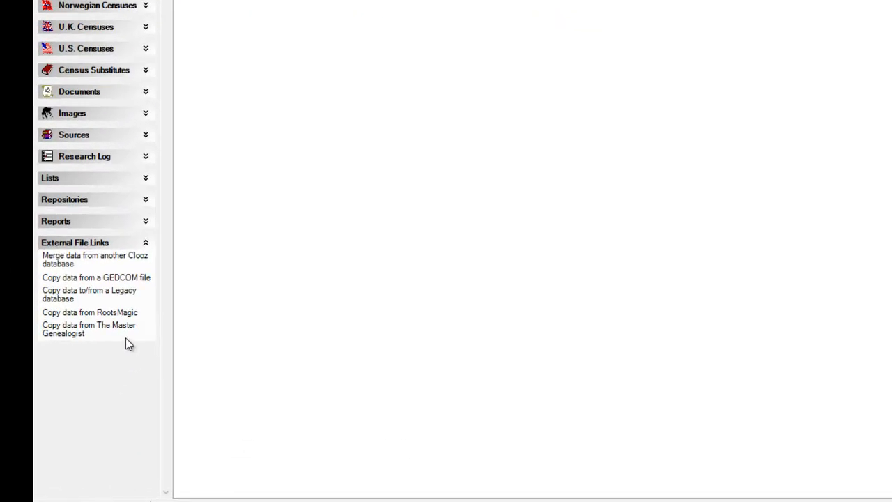
# - Link the Legacy database VideoDemo.fdb from the Clooz Beta Data folder and set it as the primary external file
pyautogui.click(120, 296)
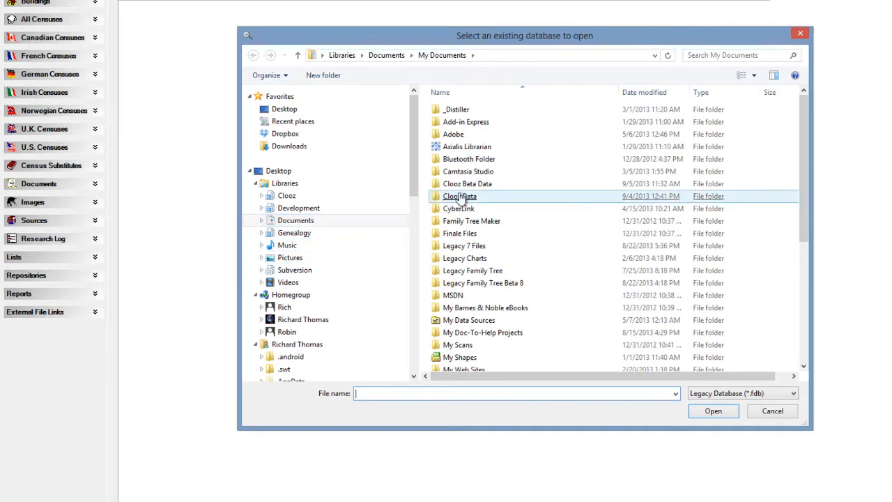
pyautogui.doubleClick(481, 183)
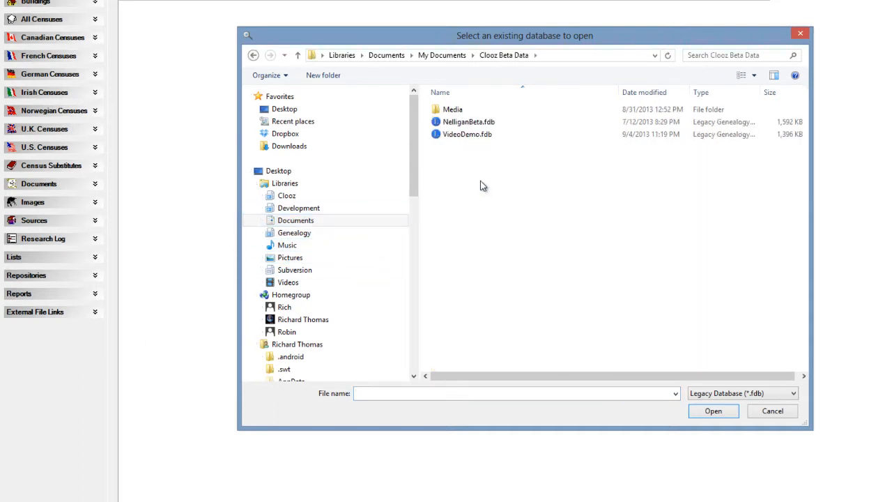
pyautogui.click(471, 138)
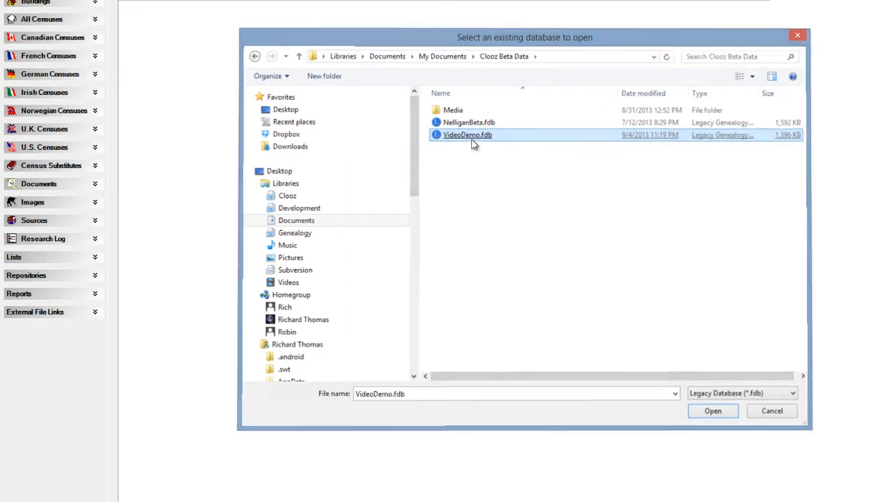
pyautogui.doubleClick(473, 136)
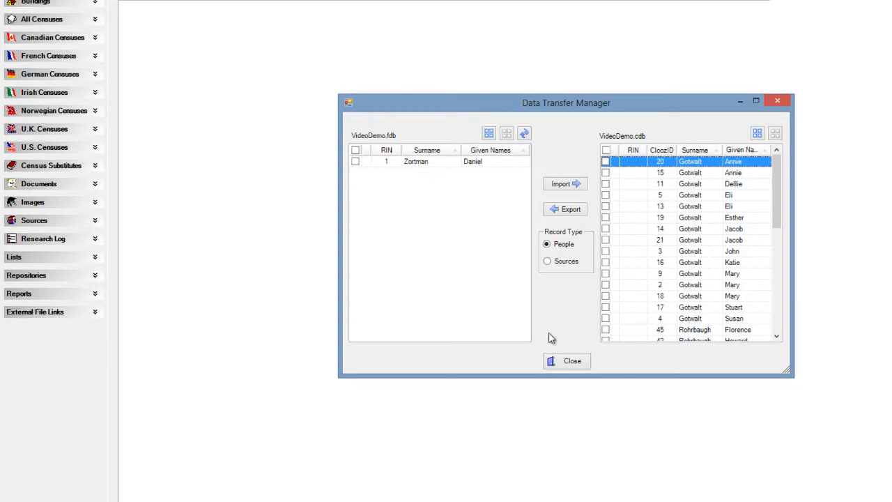
pyautogui.click(570, 367)
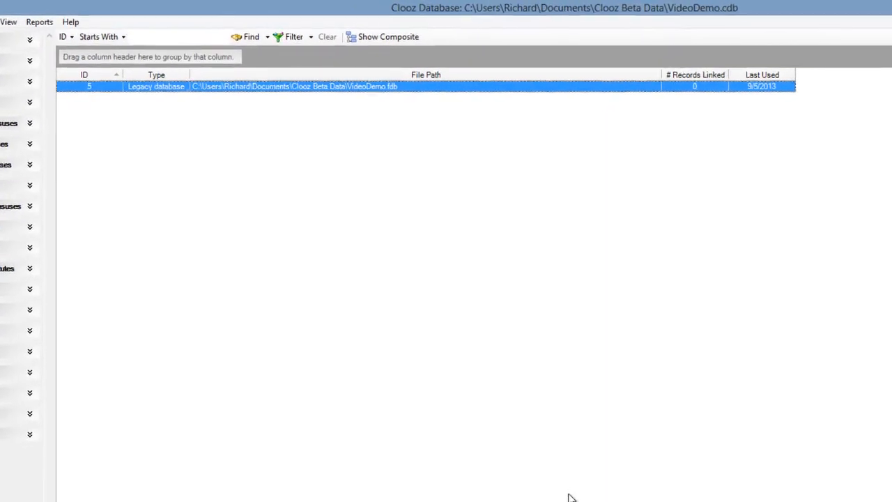
pyautogui.rightClick(423, 92)
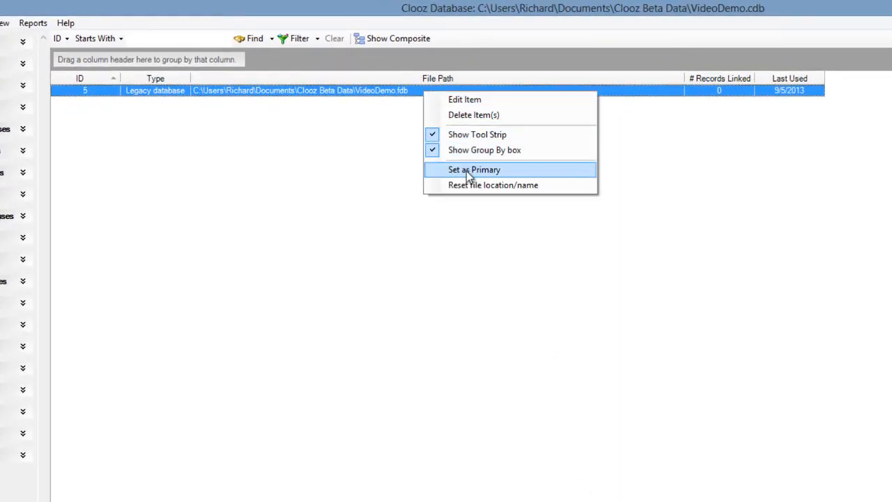
pyautogui.click(466, 170)
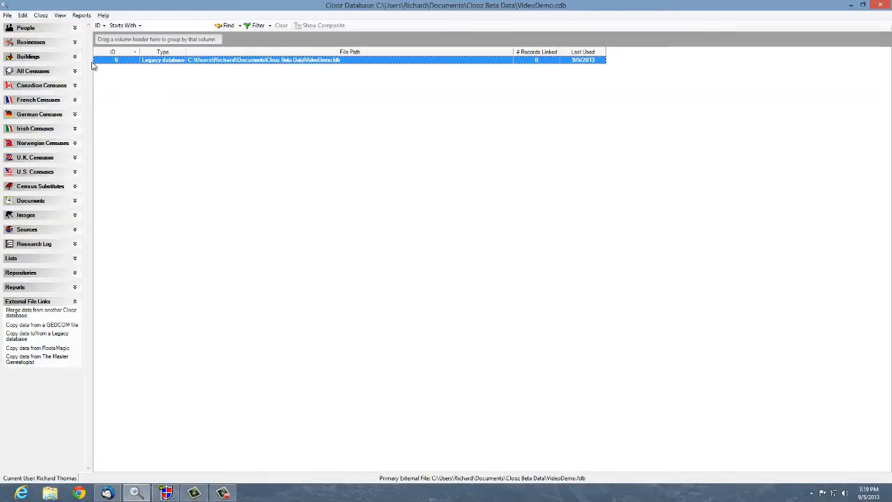
# - Show the External ID (RIN) column in the people list
pyautogui.click(49, 28)
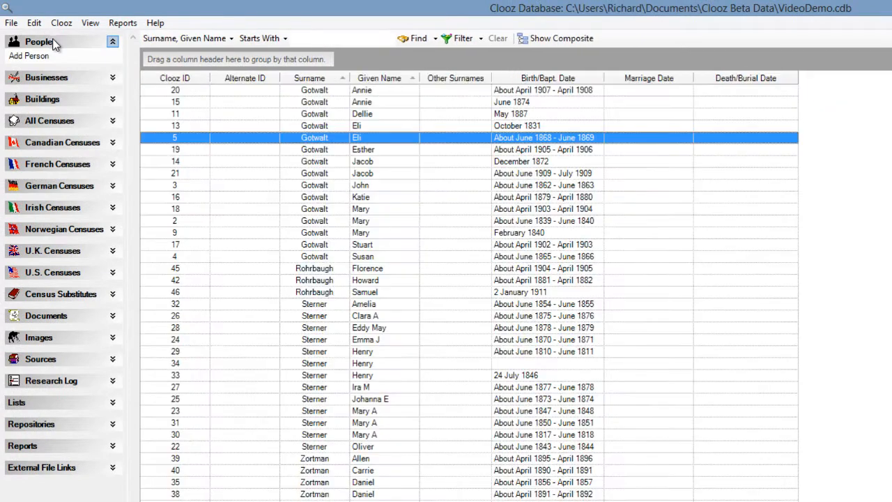
pyautogui.rightClick(295, 139)
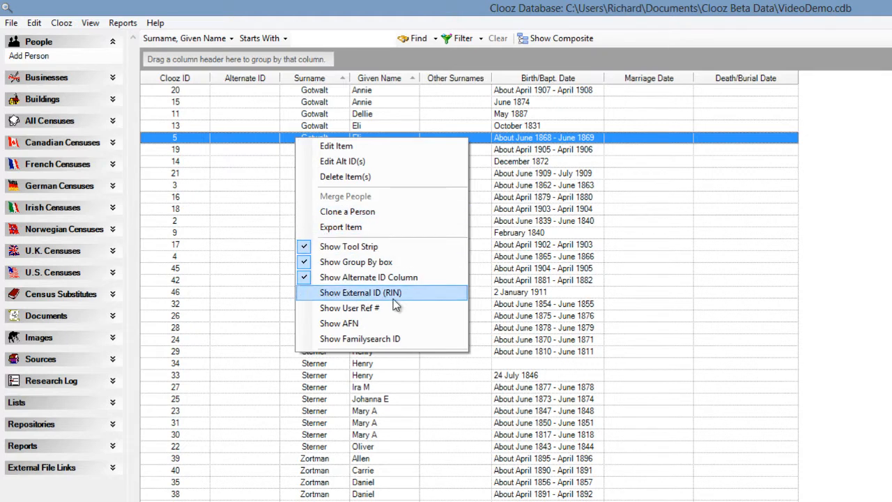
pyautogui.click(418, 294)
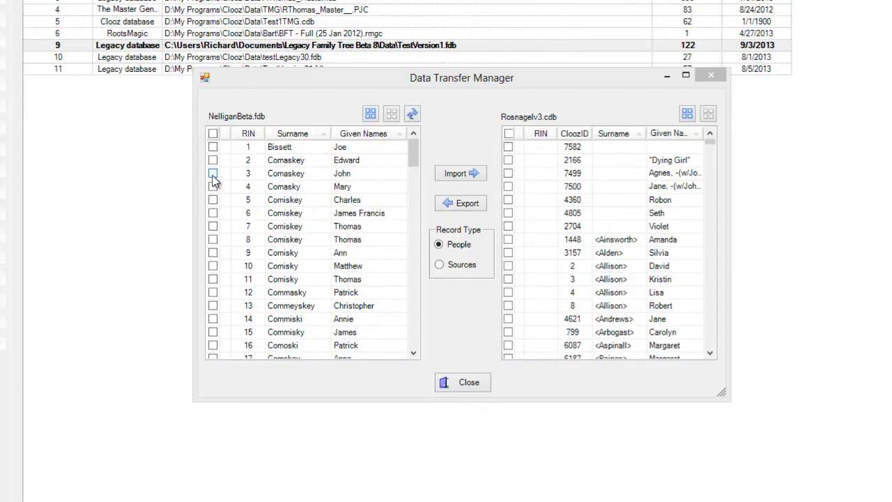
# - Import the people with RINs 3, 4 and 5 from NelliganBeta.fdb into Rosnagelv3.cdb
pyautogui.click(212, 172)
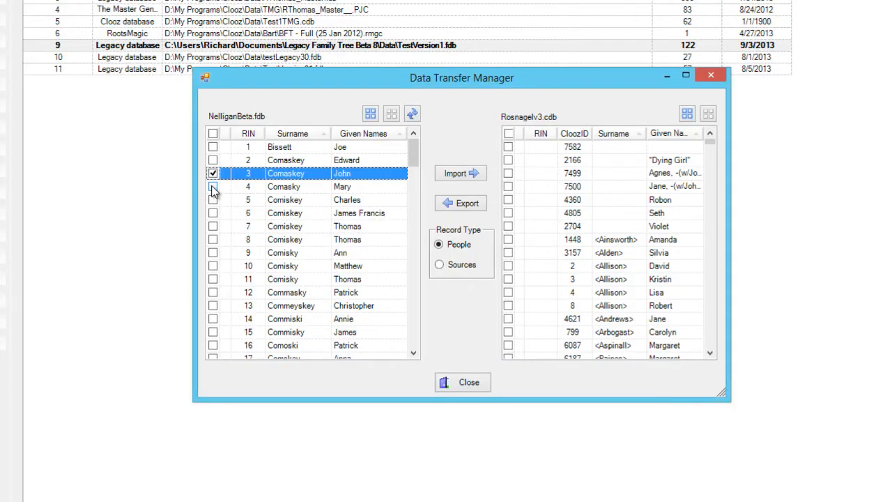
pyautogui.click(212, 186)
pyautogui.click(213, 199)
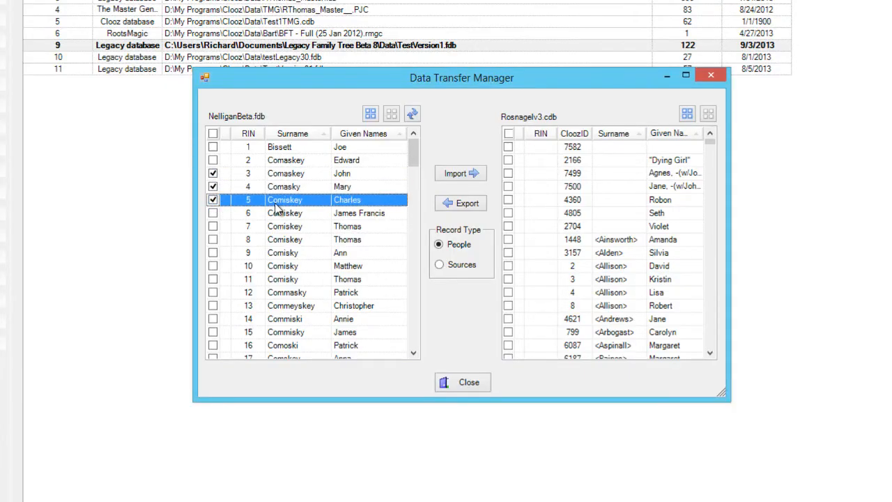
pyautogui.click(460, 174)
pyautogui.click(426, 290)
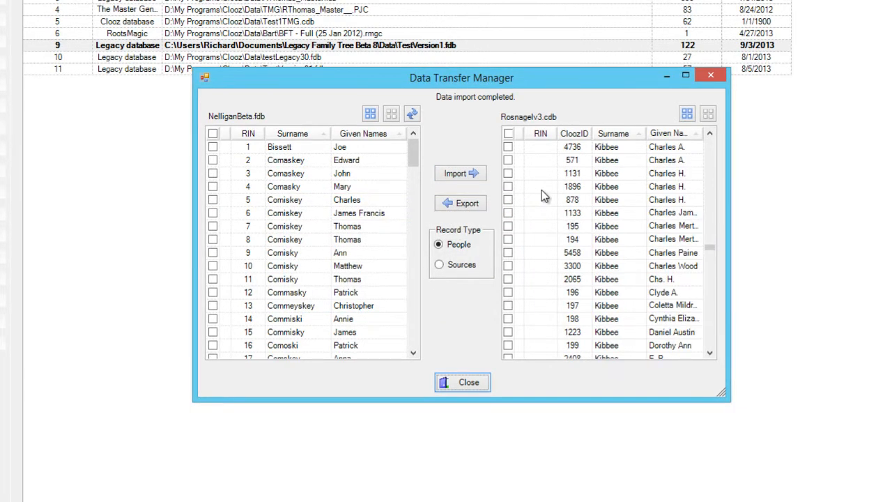
# - Enter RIN 55 for the person with Clooz ID 1896 and RIN 667 for the person in the 1846 document export
pyautogui.click(541, 187)
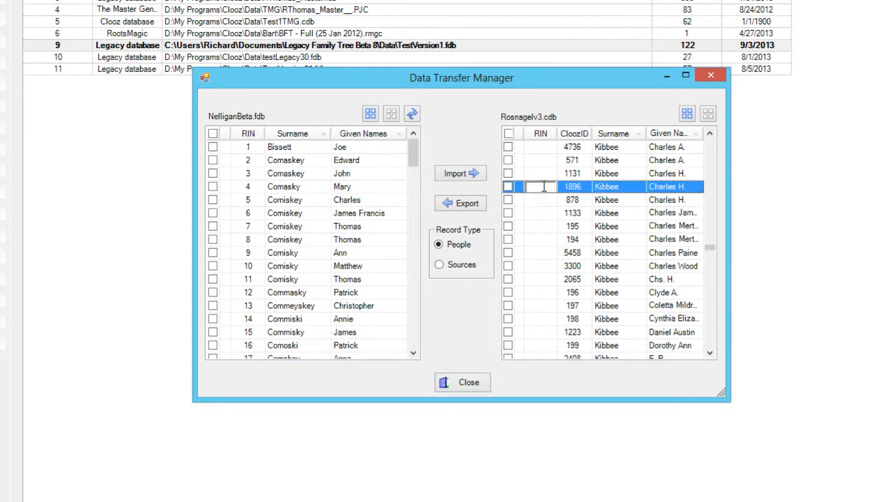
pyautogui.write('55')
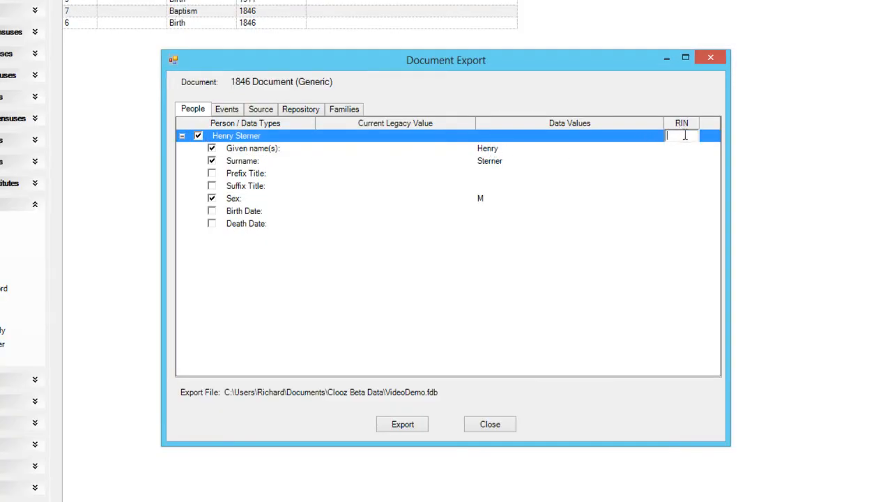
pyautogui.write('667')
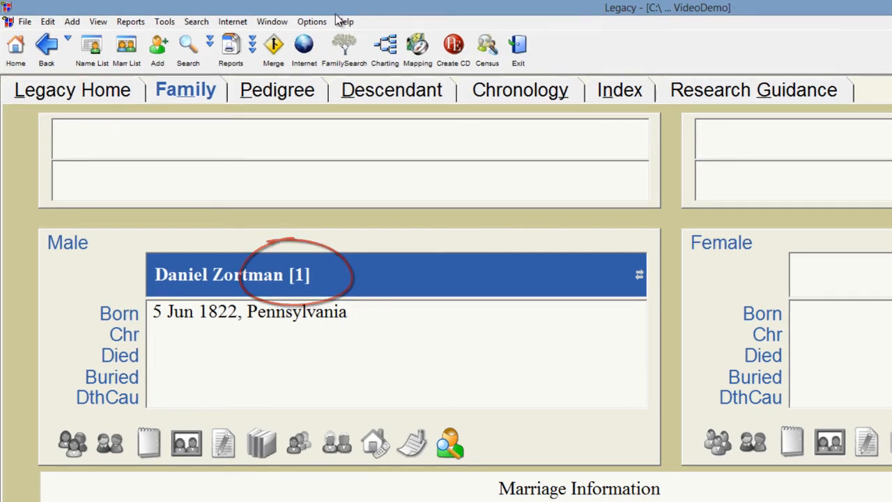
# - Switch to Legacy and open the View settings of its Customize options
pyautogui.click(314, 22)
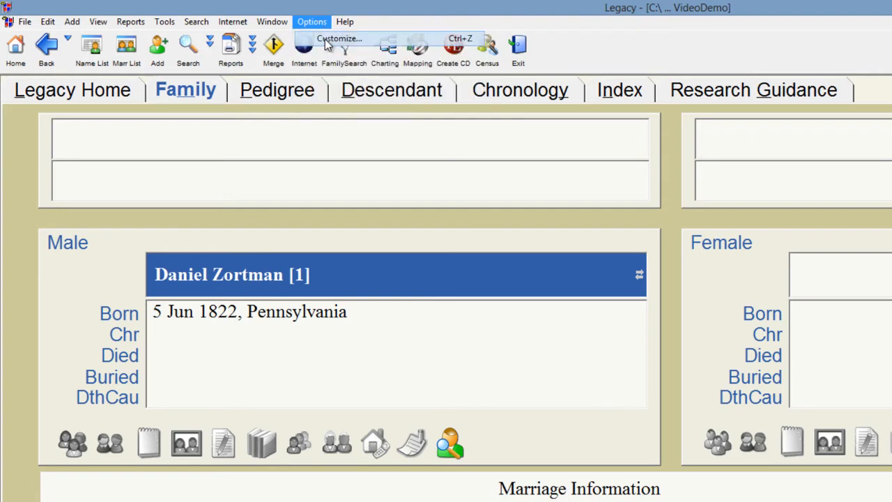
pyautogui.click(328, 39)
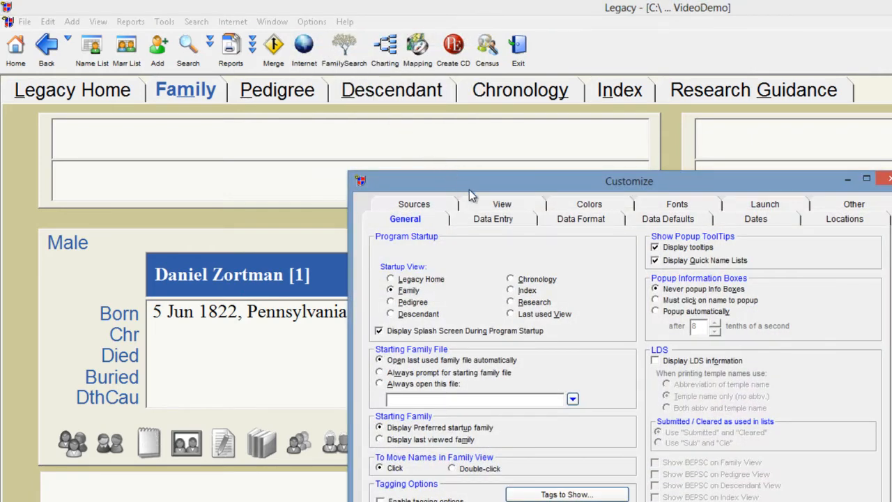
pyautogui.click(489, 204)
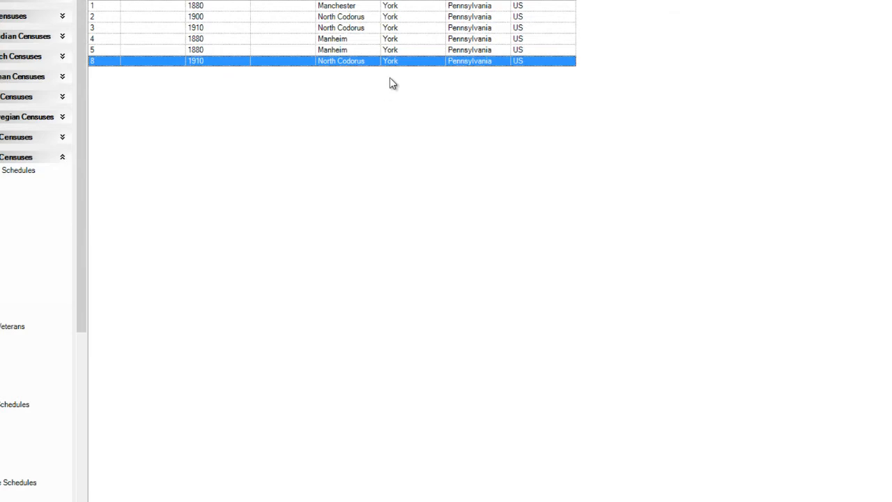
# - Switch back to Clooz and review the 1910 North Codorus census record (ID 8), including the first person's details and the full list of people
pyautogui.rightClick(395, 64)
pyautogui.click(429, 68)
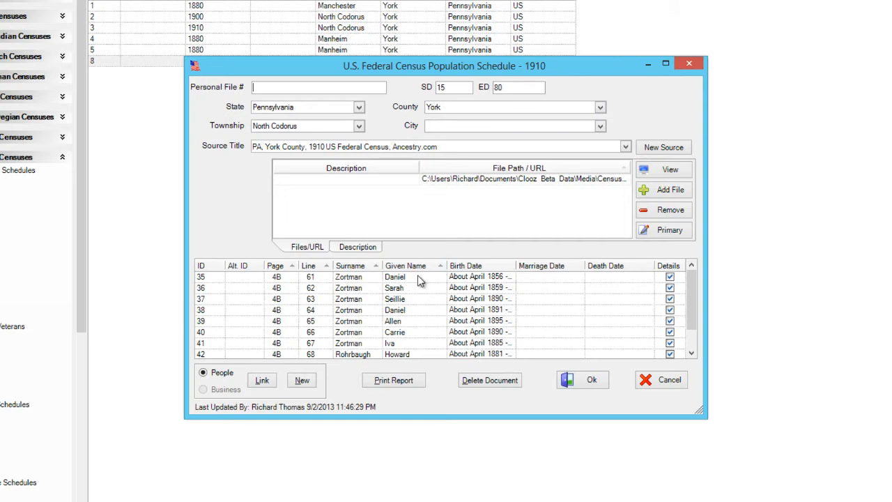
pyautogui.doubleClick(418, 276)
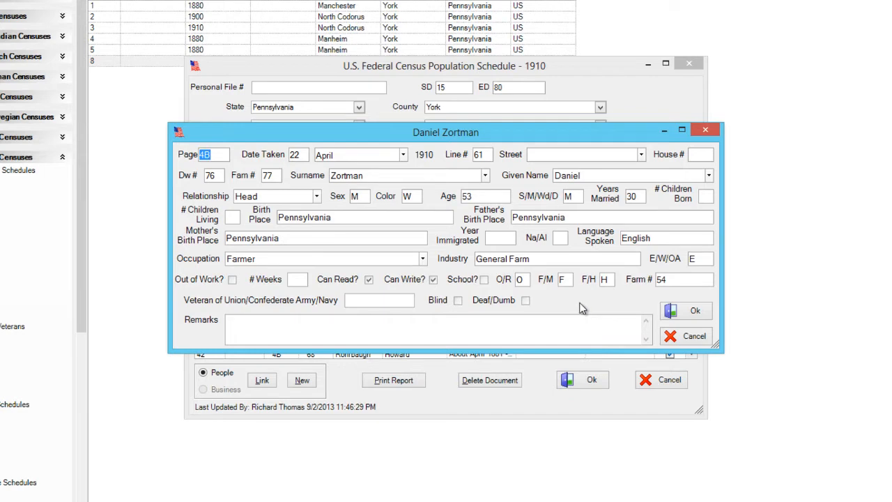
pyautogui.click(688, 336)
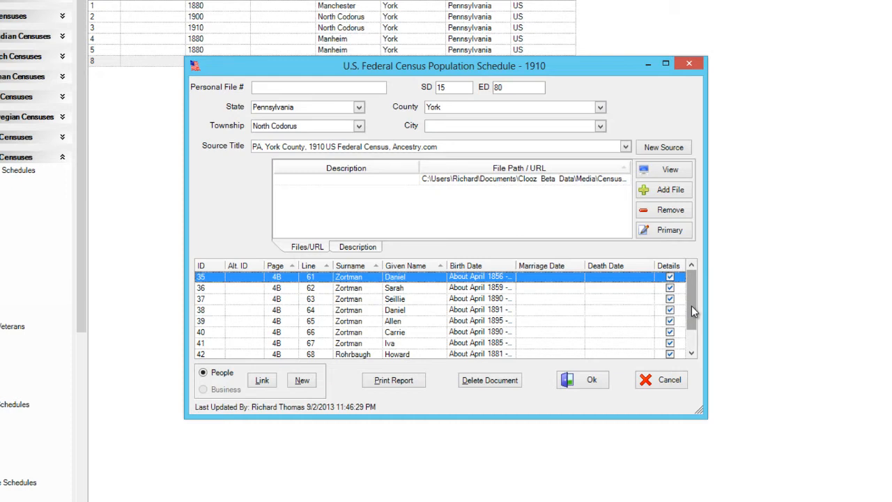
pyautogui.moveTo(691, 306); pyautogui.dragTo(691, 334)
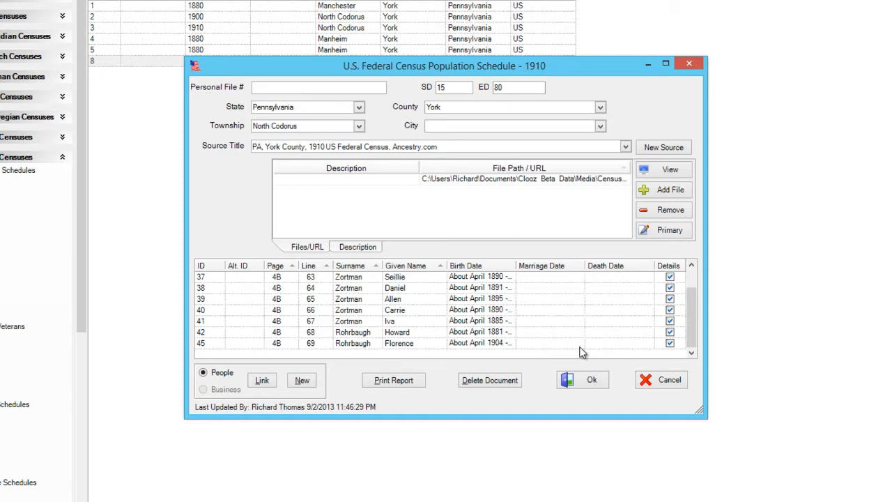
pyautogui.click(592, 382)
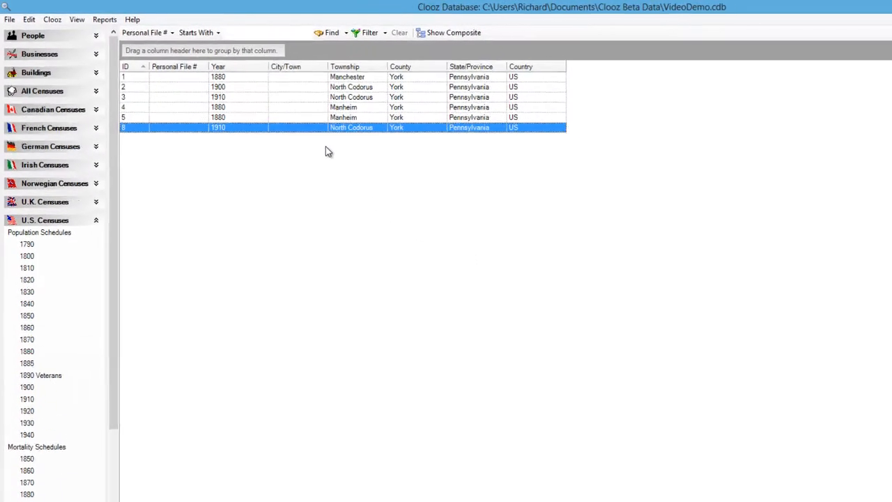
# - Open the export of the 1910 North Codorus census (ID 8) and exclude the first listed person
pyautogui.rightClick(312, 128)
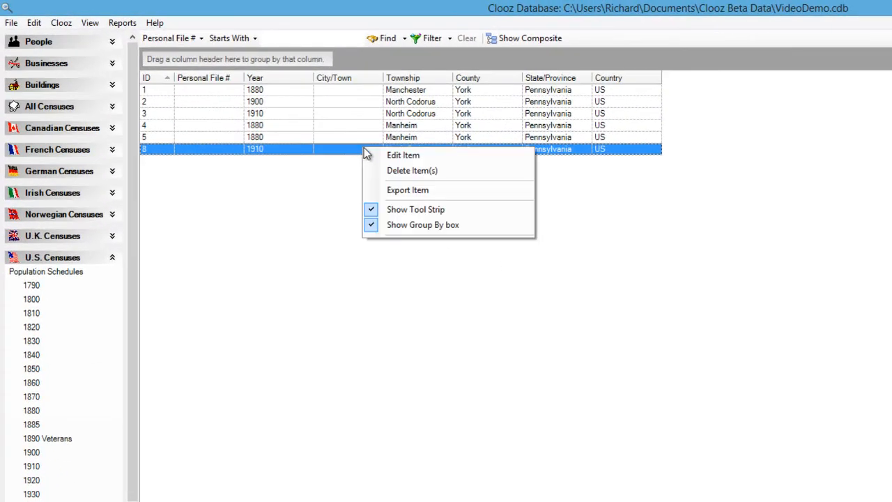
pyautogui.click(449, 196)
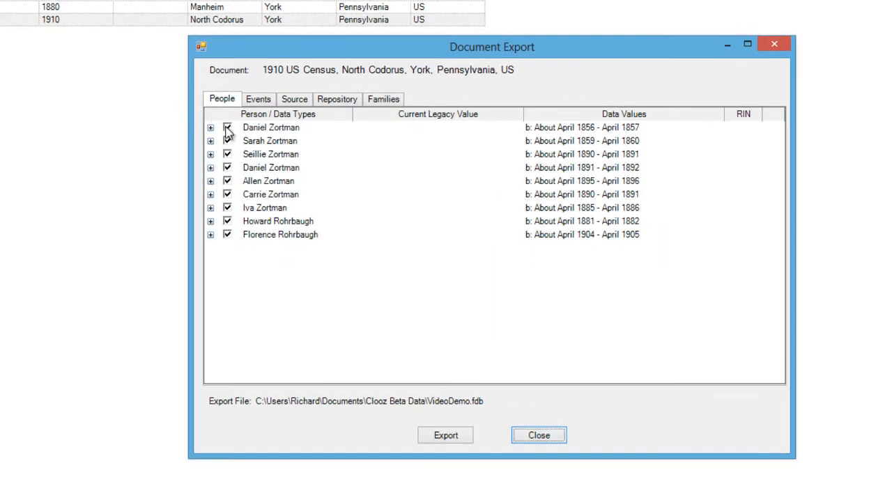
pyautogui.click(227, 128)
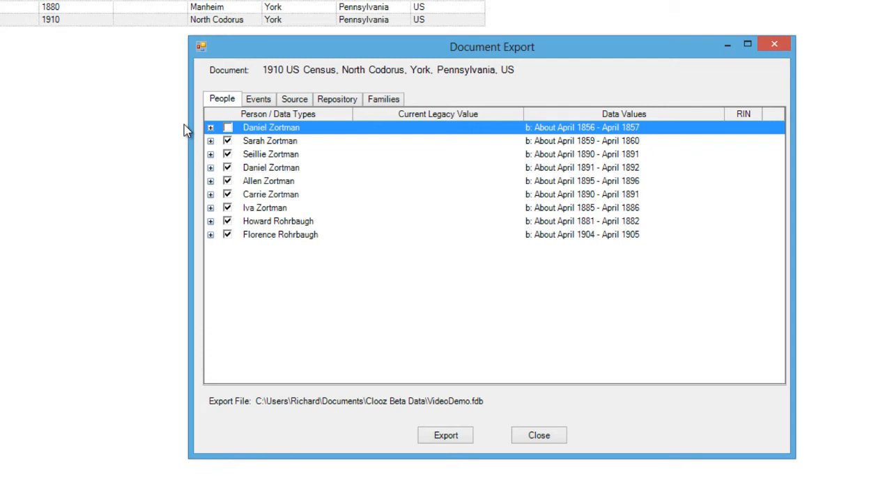
# - Include the first listed person in the export again, expand their data types and toggle the birth date off and back on
pyautogui.click(227, 128)
pyautogui.click(210, 128)
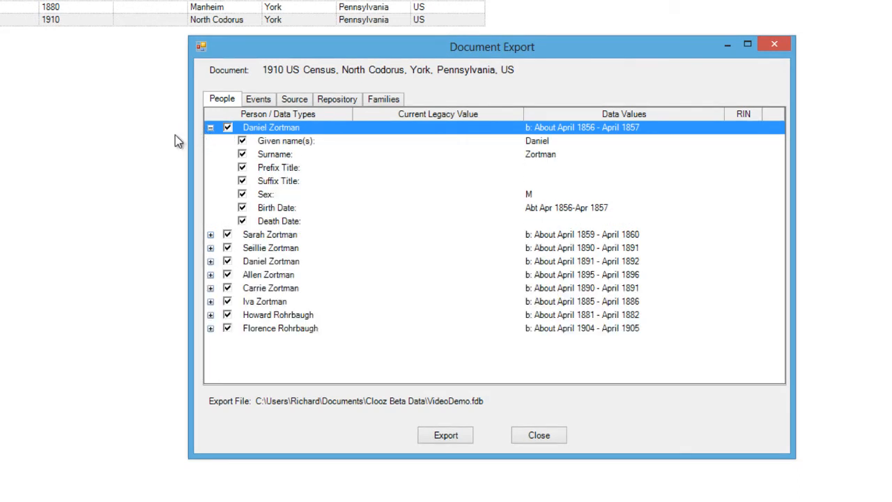
pyautogui.click(242, 208)
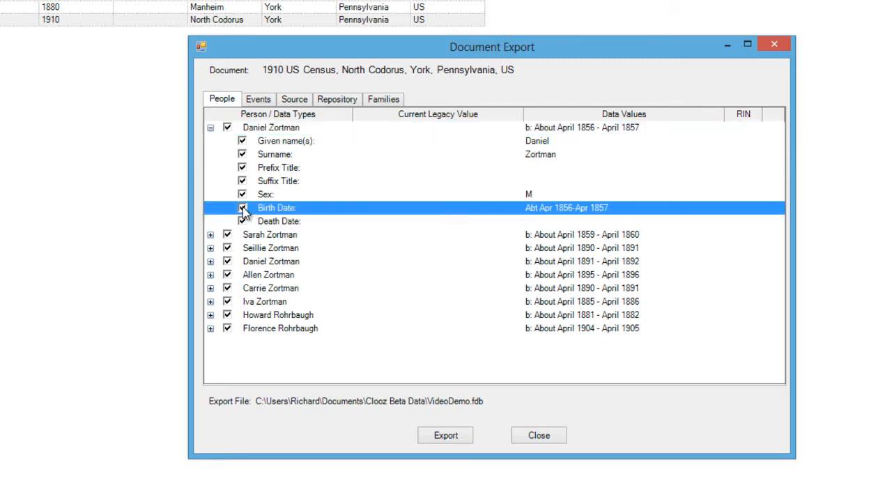
pyautogui.click(243, 207)
pyautogui.click(242, 208)
# - Replace the second month in the first person's birth date with "xxx", collapse their details and check the date error explanation
pyautogui.click(611, 210)
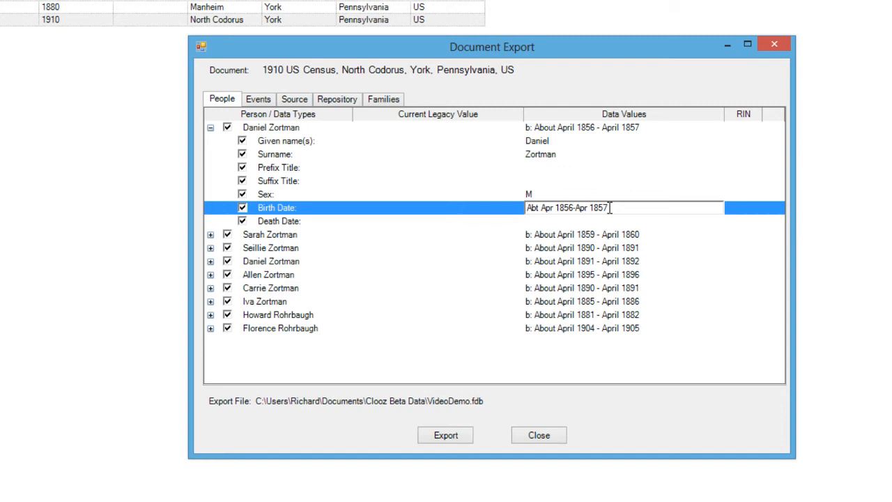
pyautogui.click(578, 208)
pyautogui.moveTo(578, 207); pyautogui.dragTo(589, 207)
pyautogui.write('xxx')
pyautogui.click(486, 221)
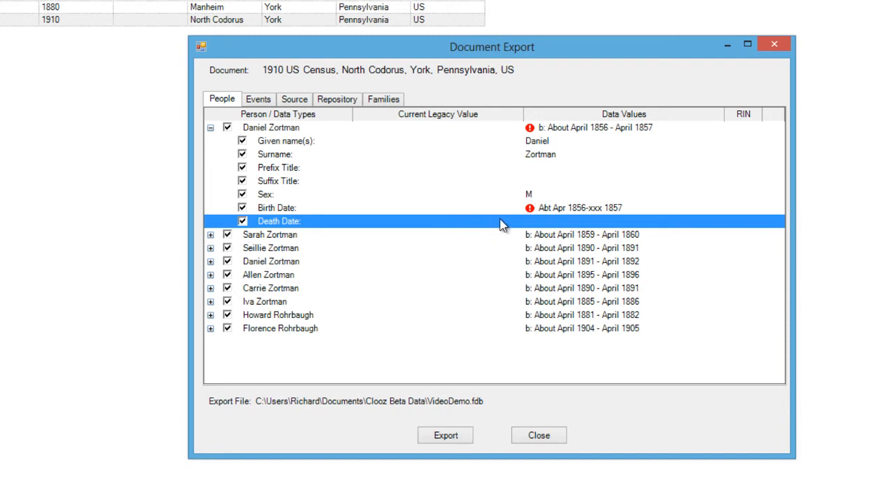
pyautogui.moveTo(540, 213)
pyautogui.click(211, 127)
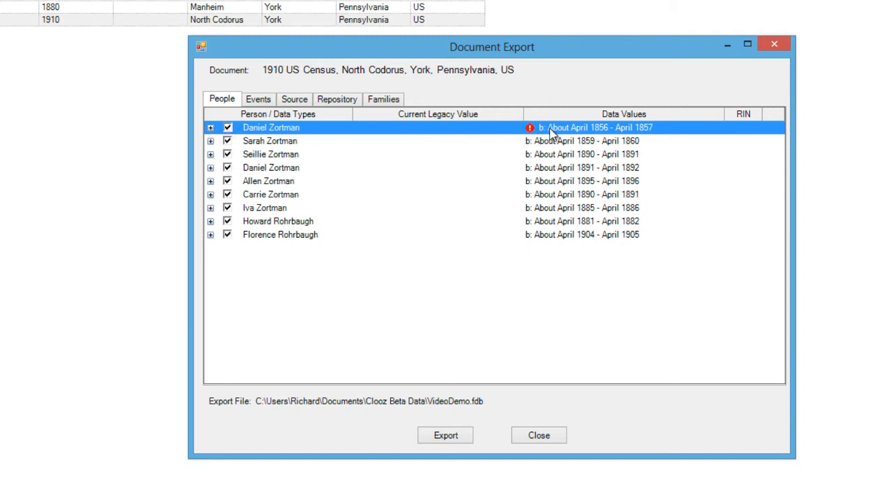
pyautogui.moveTo(552, 132)
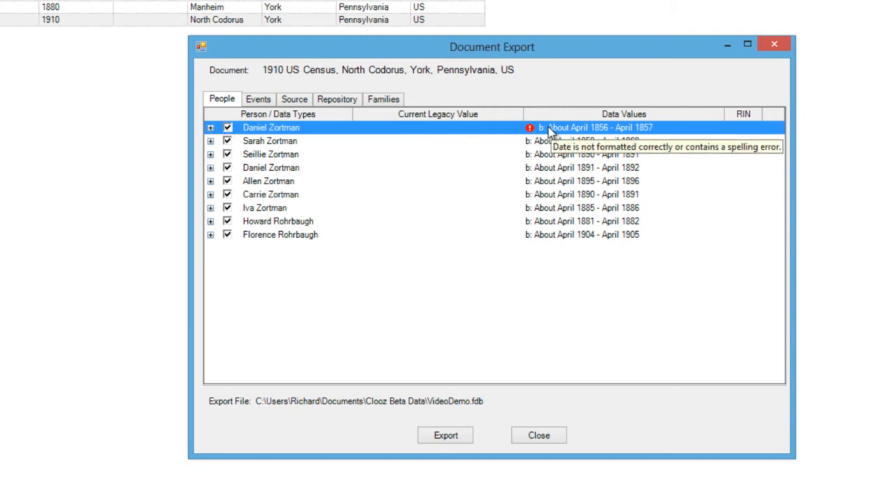
# - Correct the first person's birth date to "Abt Apr 1856-Apr 1857" and collapse their details
pyautogui.click(210, 127)
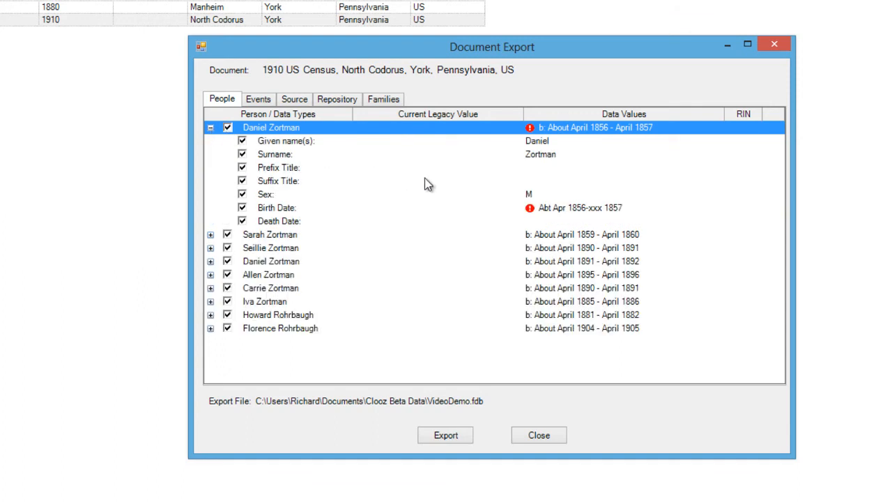
pyautogui.click(561, 209)
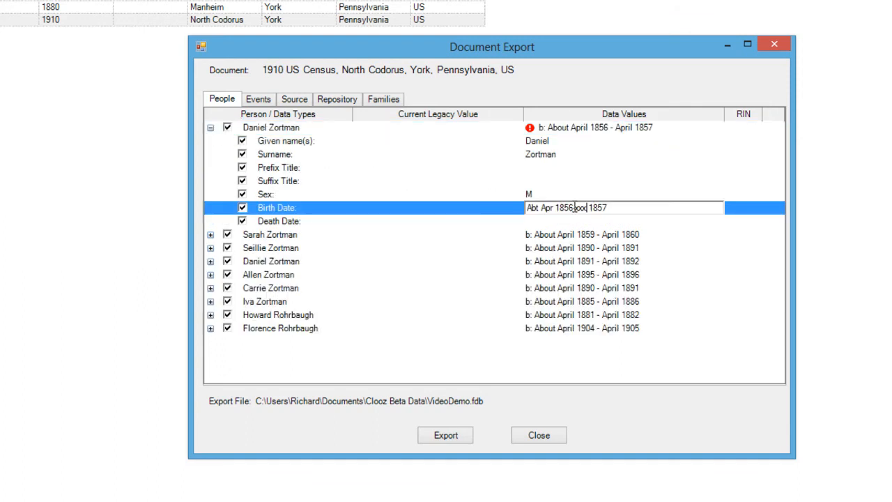
pyautogui.moveTo(584, 208)
pyautogui.mouseDown()
pyautogui.moveTo(573, 208)
pyautogui.moveTo(585, 209)
pyautogui.mouseUp()
pyautogui.press('BackSpace')
pyautogui.press('Delete')
pyautogui.write('-Apr')
pyautogui.click(509, 219)
pyautogui.click(509, 220)
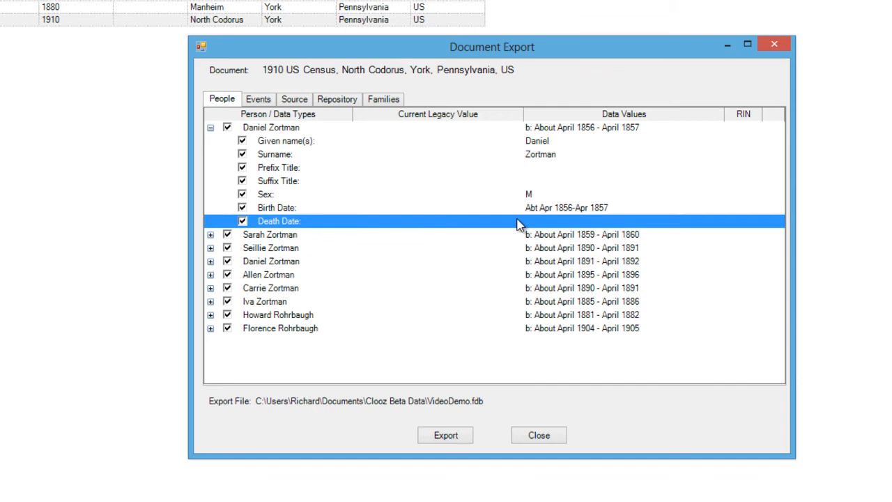
pyautogui.click(210, 128)
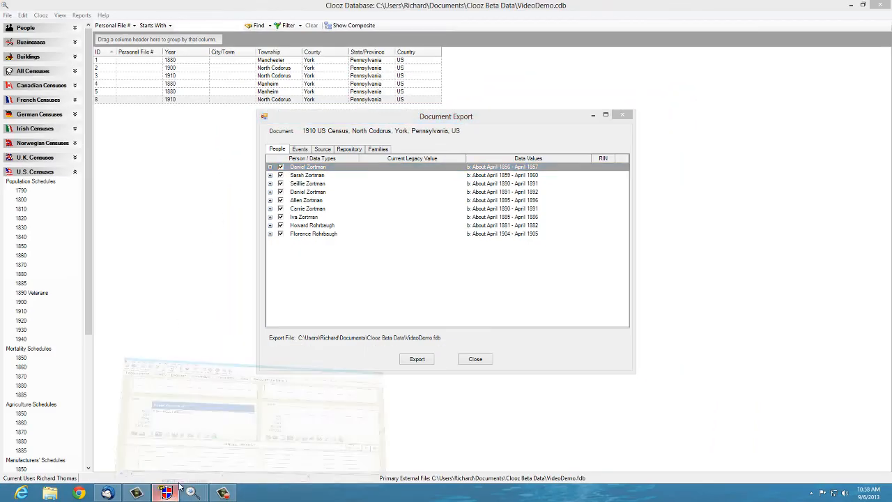
# - Check the person in Legacy's Family view, return to the Clooz document export and assign RIN 1 to the first listed person
pyautogui.click(218, 390)
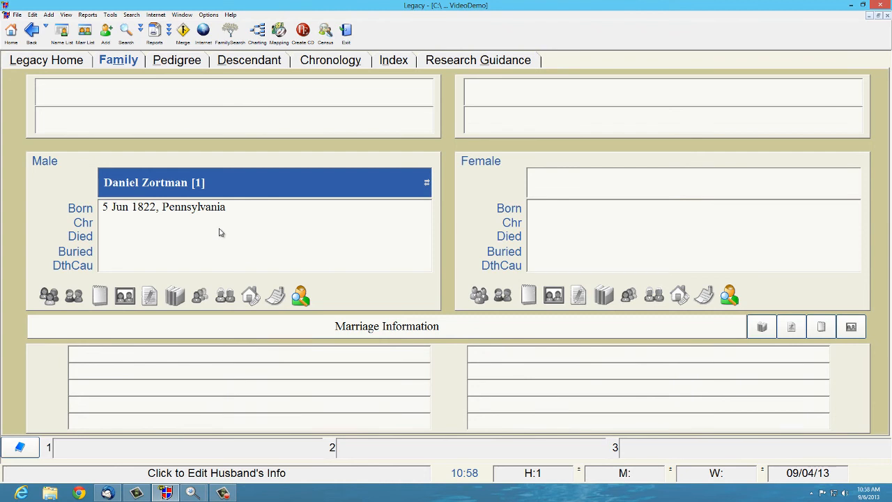
pyautogui.click(197, 493)
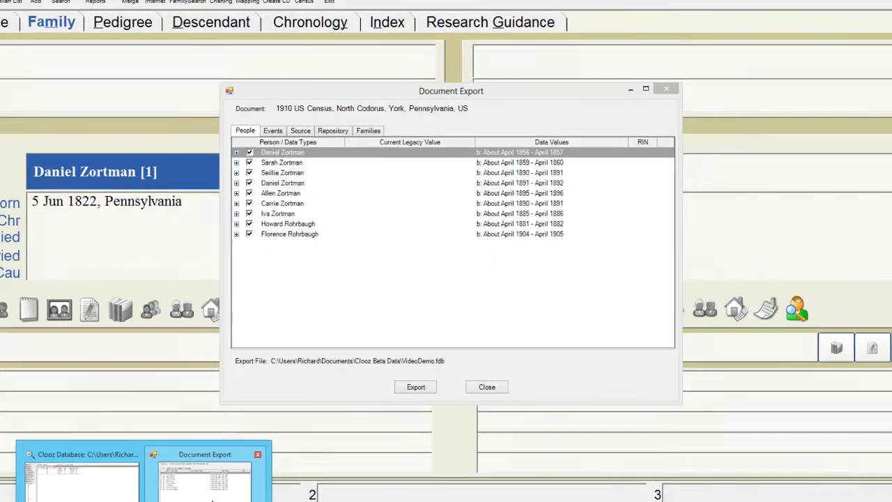
pyautogui.click(213, 500)
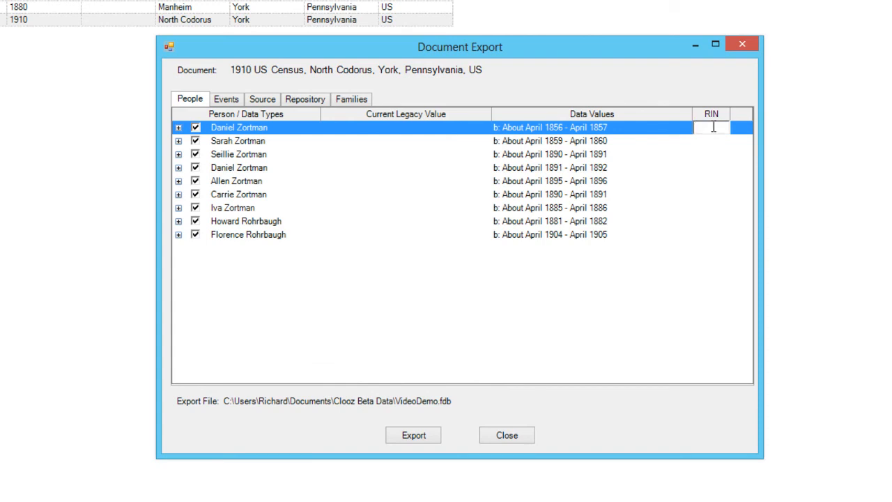
pyautogui.write('1')
pyautogui.press('Return')
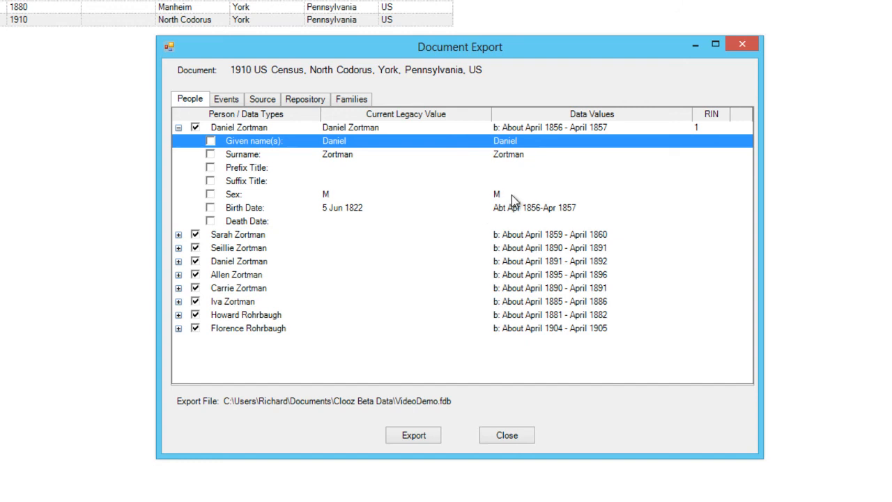
# - Clear the RIN of the first listed person and collapse their details
pyautogui.click(707, 130)
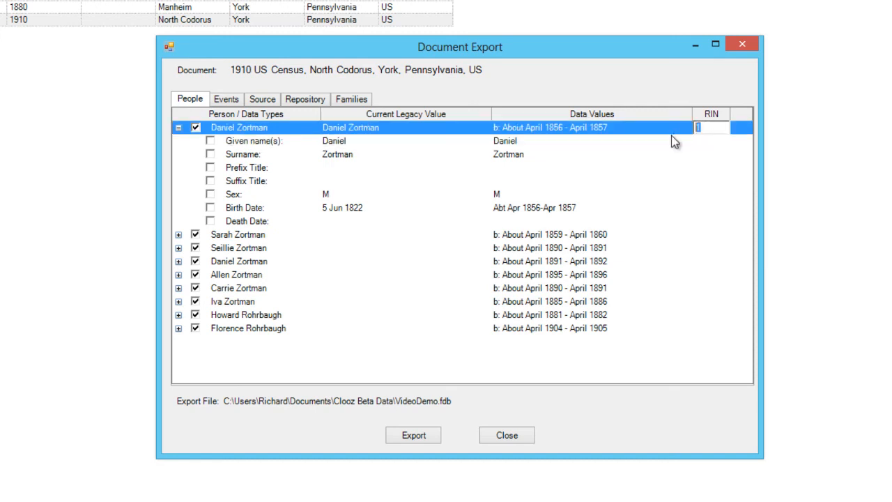
pyautogui.press('BackSpace')
pyautogui.click(624, 141)
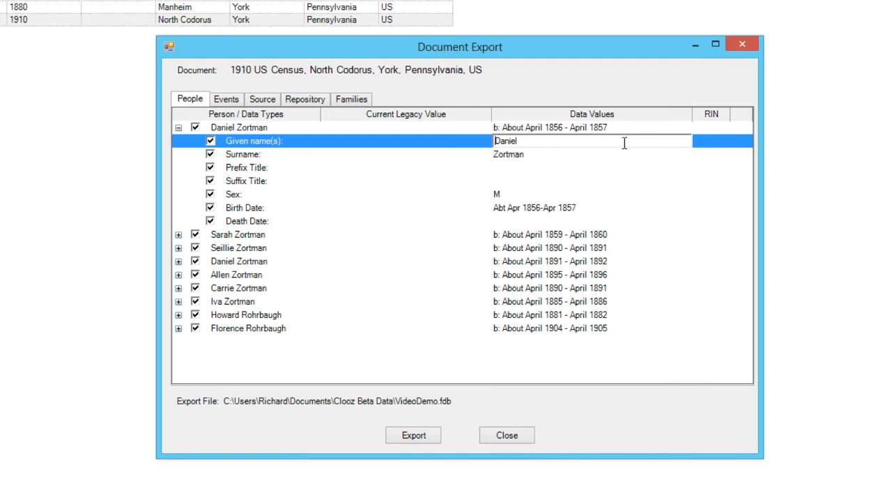
pyautogui.click(453, 158)
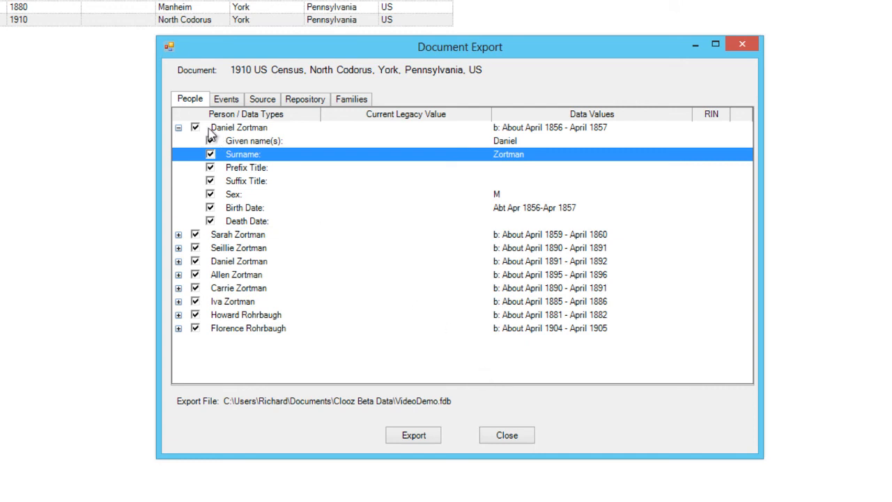
pyautogui.click(179, 128)
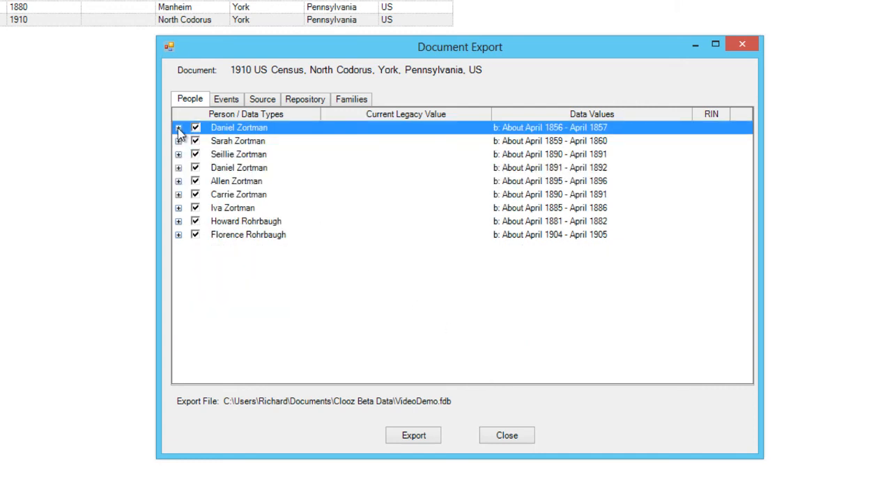